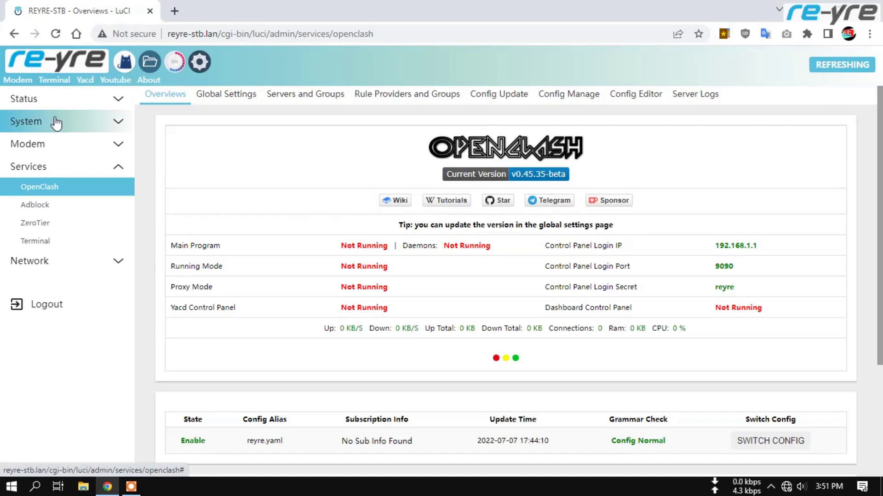
# Step: Review the router's status overview page and its firewall rule chains
pyautogui.click(73, 102)
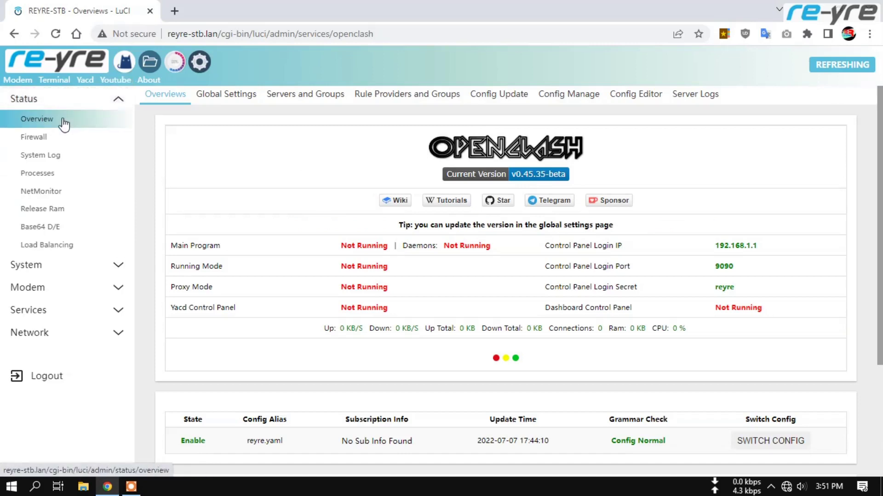
pyautogui.click(64, 120)
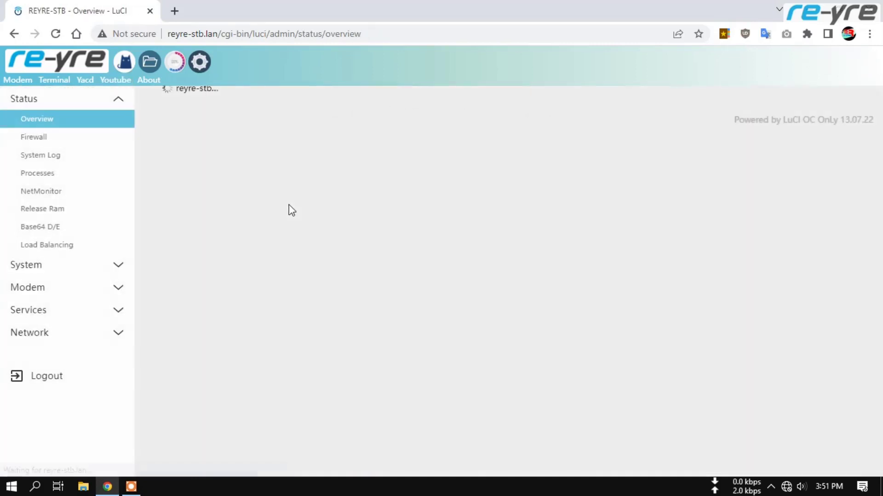
pyautogui.scroll(-6, 297, 249)
pyautogui.scroll(6, 297, 248)
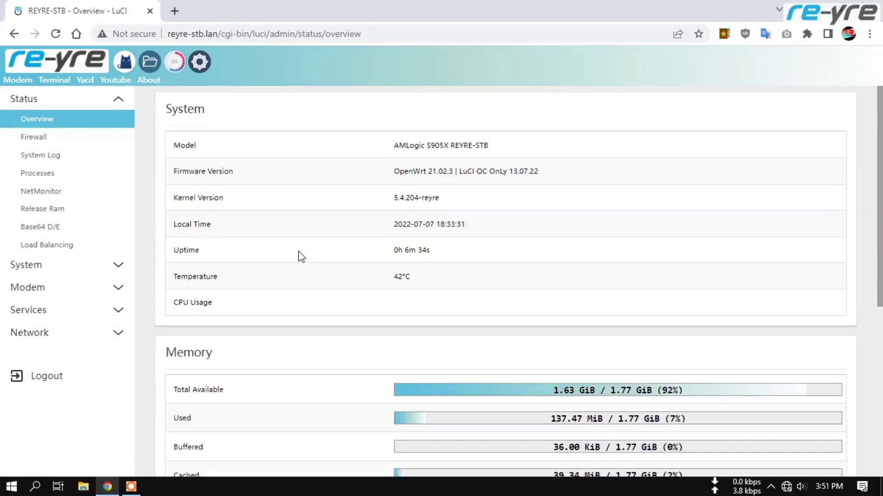
pyautogui.click(64, 142)
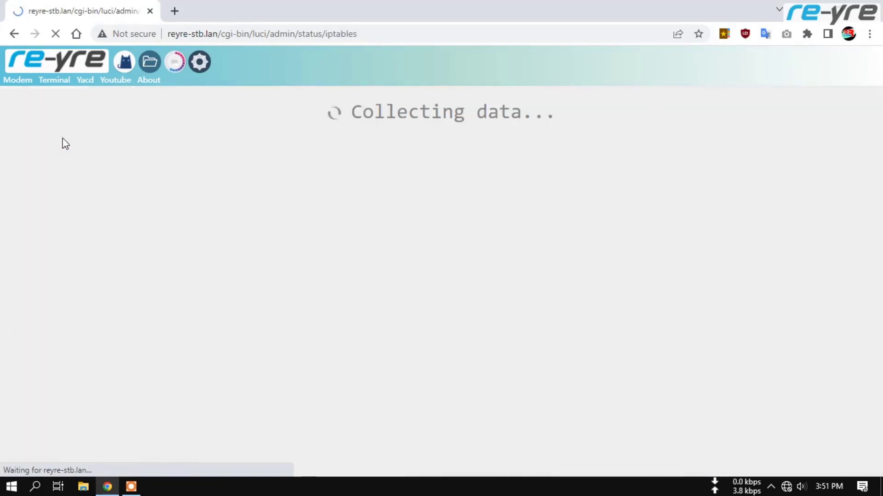
pyautogui.scroll(-6, 303, 322)
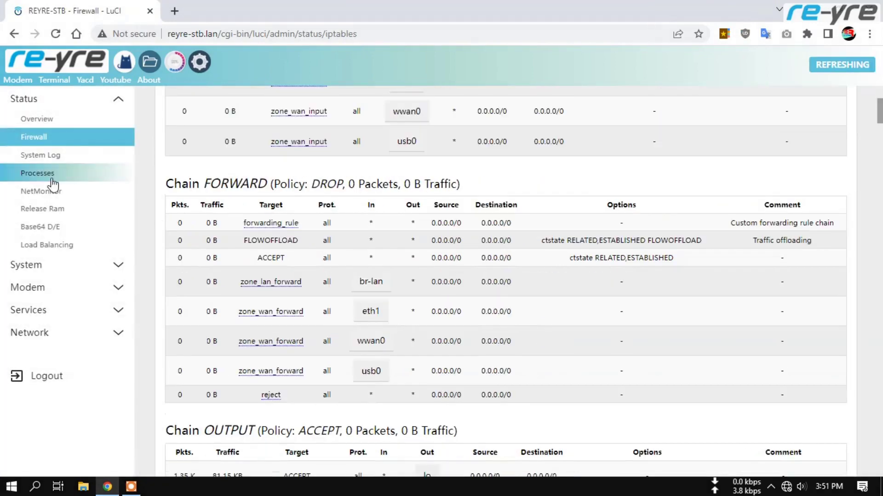
# Step: View the NetMonitor traffic gauges and the Base64 decode/encode tool in the Status section
pyautogui.click(59, 192)
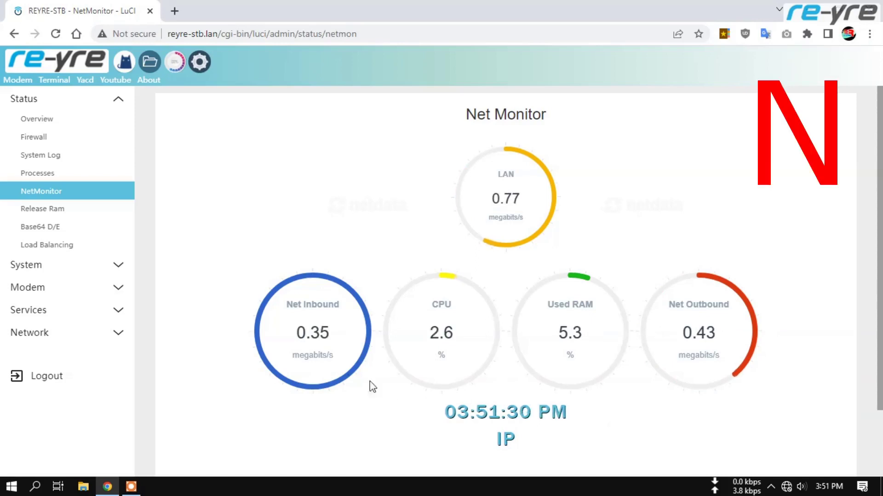
pyautogui.click(72, 230)
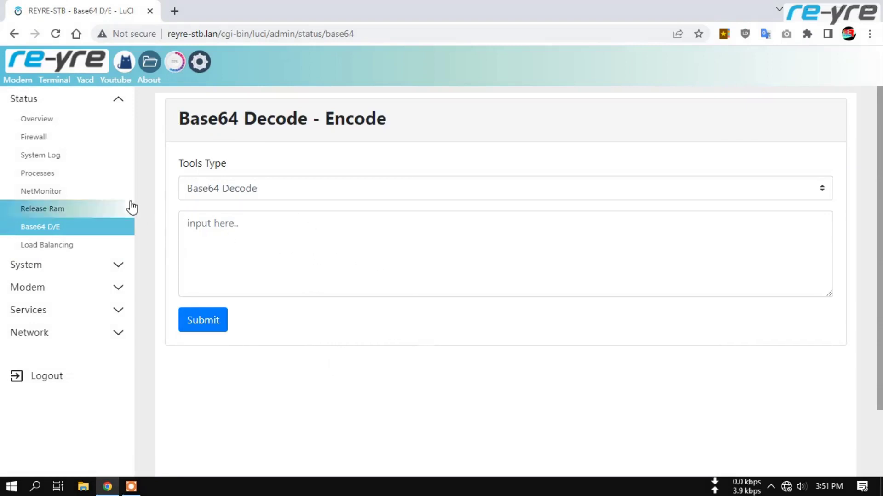
# Step: Browse the router's root folders in the system File Manager
pyautogui.click(60, 266)
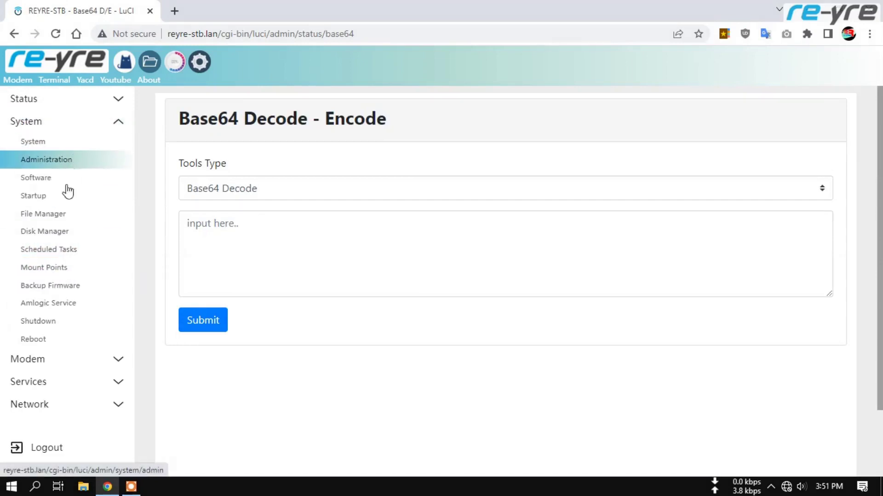
pyautogui.click(58, 215)
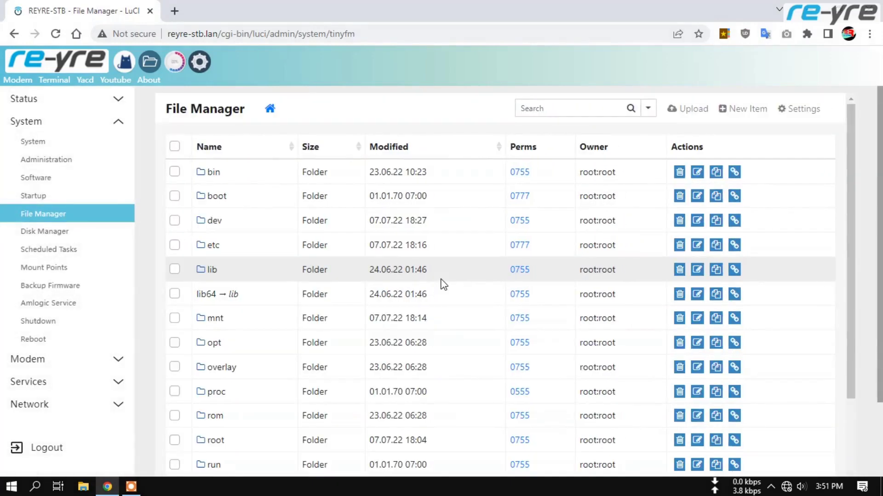
pyautogui.scroll(-3, 439, 299)
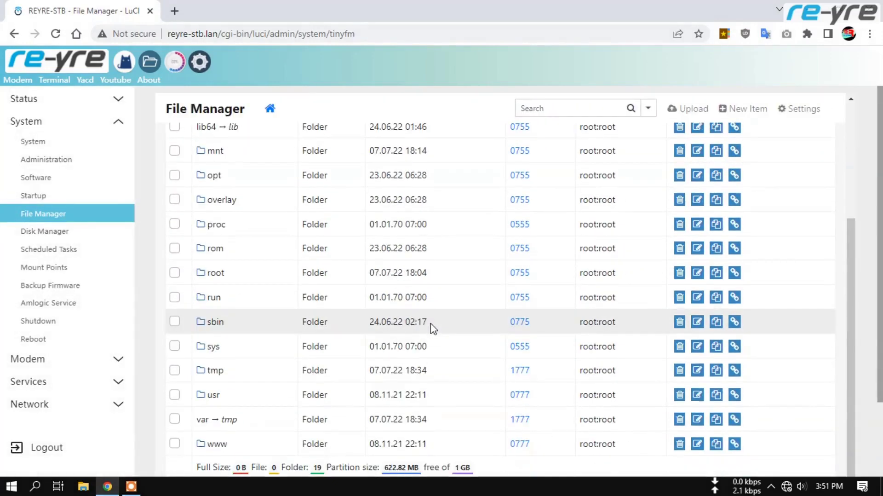
pyautogui.scroll(-2, 435, 333)
pyautogui.scroll(3, 470, 352)
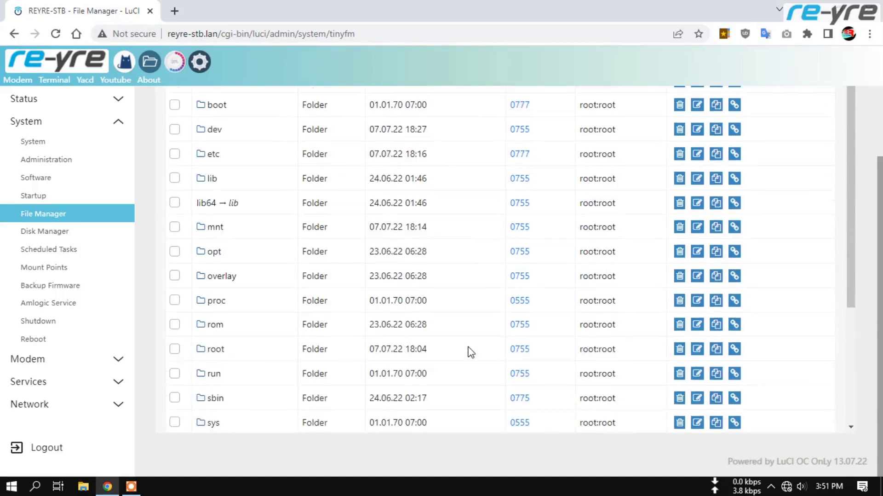
pyautogui.scroll(2, 470, 352)
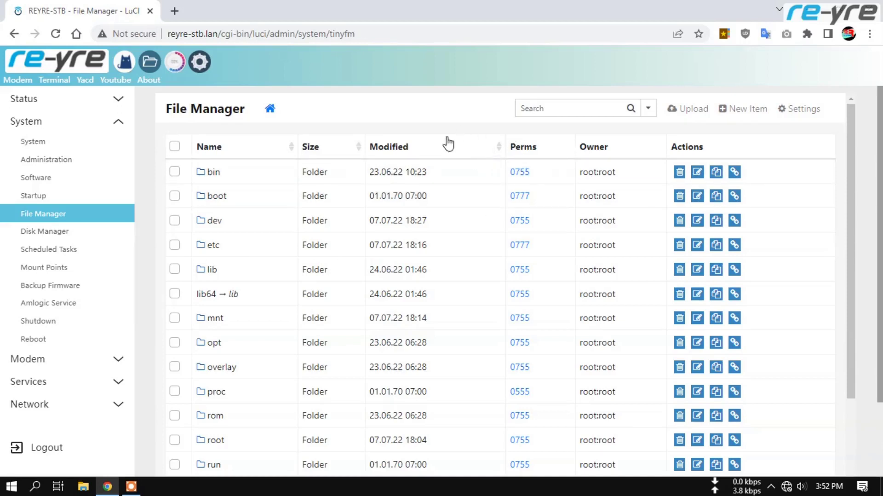
# Step: Review the disks, Btrfs volumes and mount points in the Disk Manager
pyautogui.click(63, 238)
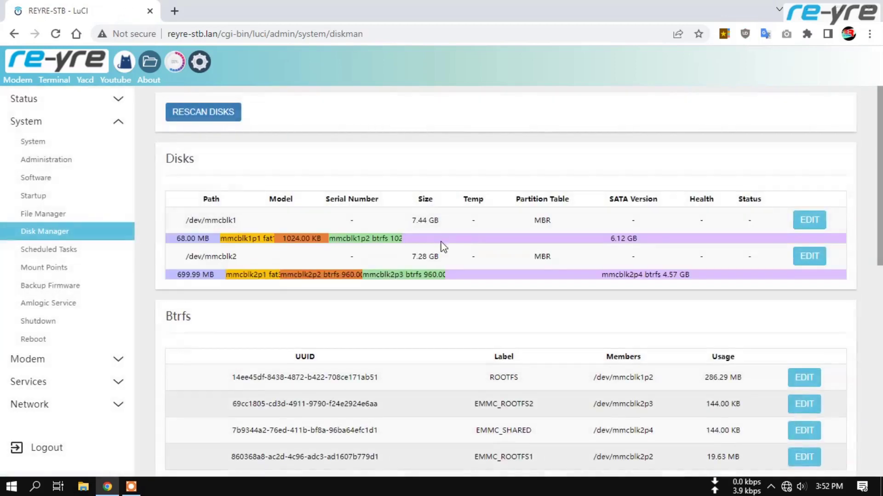
pyautogui.scroll(-10, 487, 325)
pyautogui.scroll(1, 487, 327)
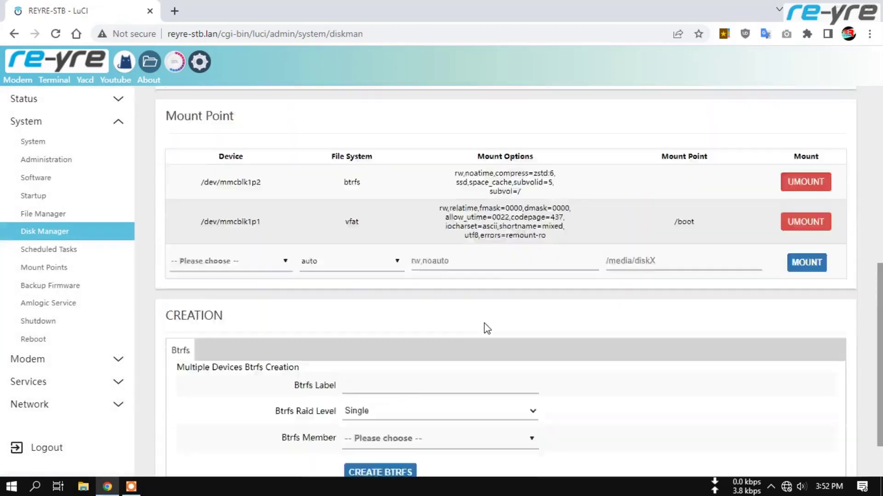
pyautogui.scroll(8, 486, 328)
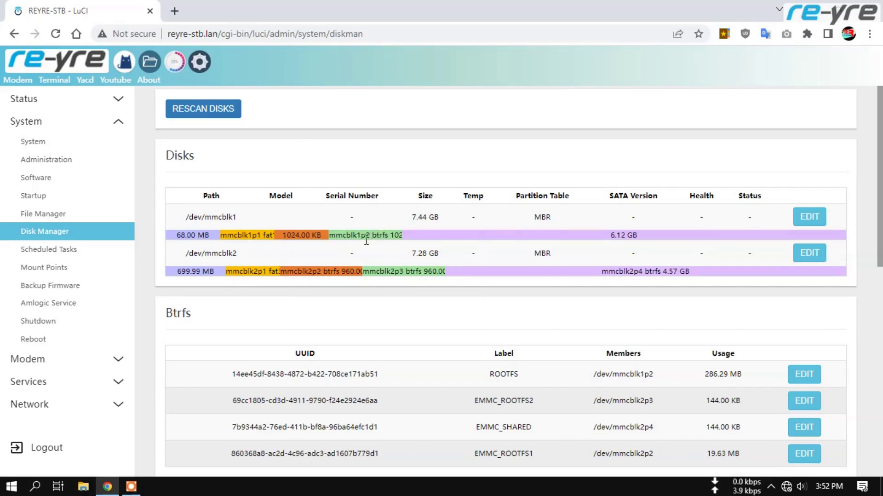
# Step: Examine the Mount Points page, including its global automount settings, mounted file systems and configured mount points
pyautogui.click(65, 268)
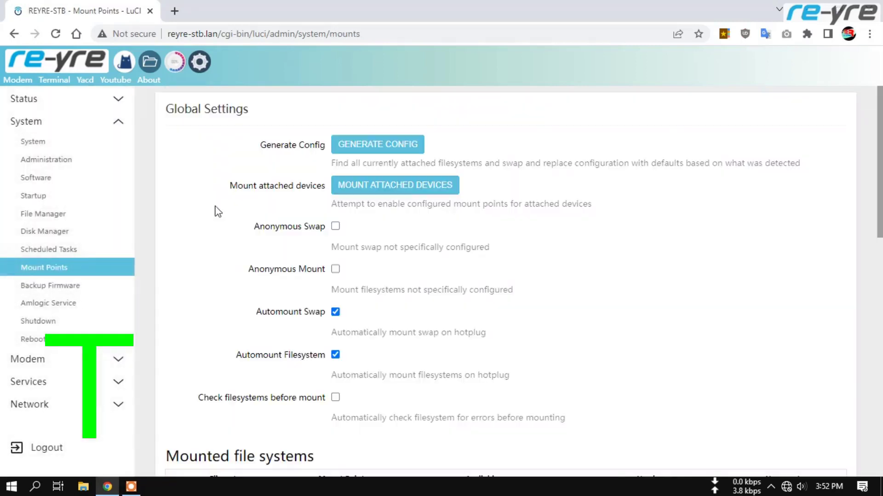
pyautogui.scroll(-1, 225, 220)
pyautogui.scroll(-5, 224, 223)
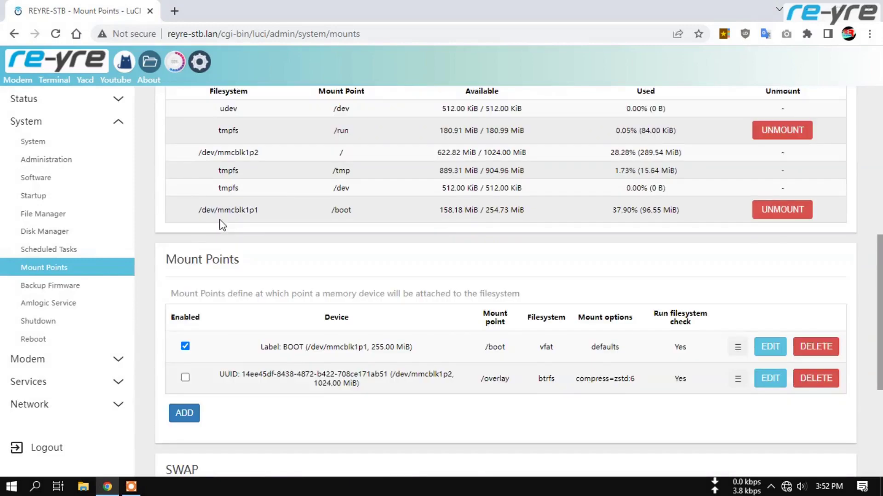
pyautogui.scroll(4, 315, 253)
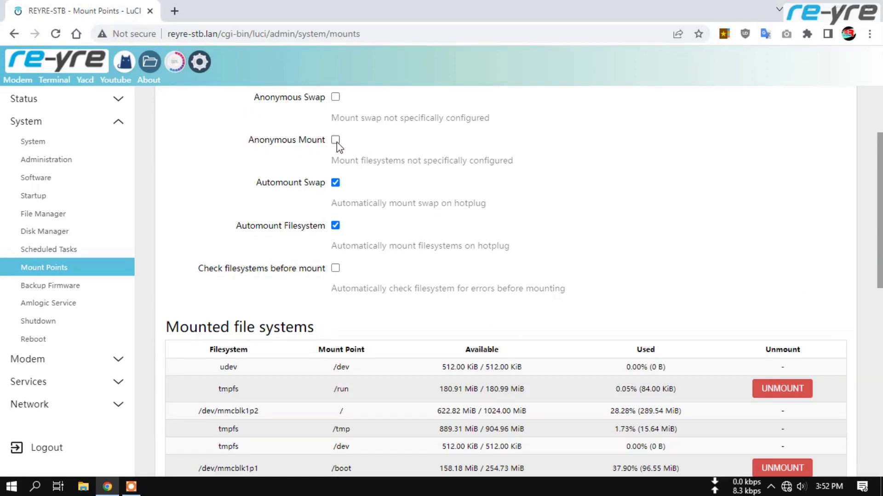
pyautogui.scroll(1, 371, 151)
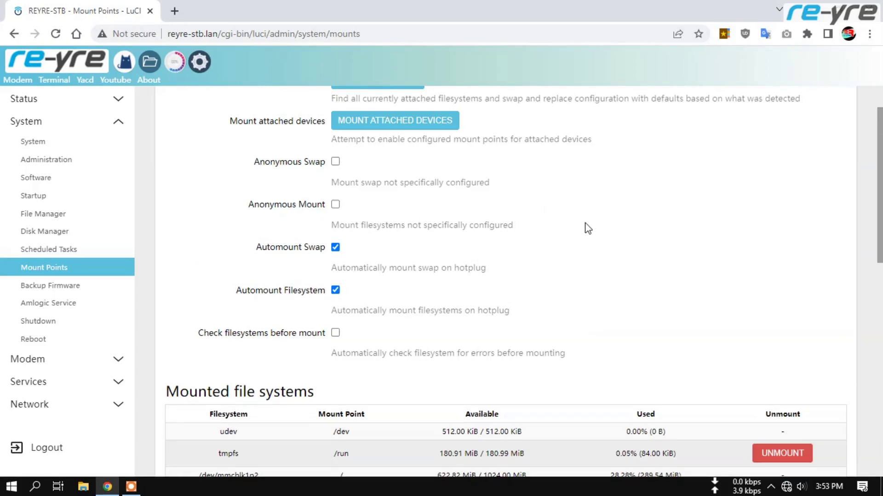
pyautogui.scroll(-8, 593, 283)
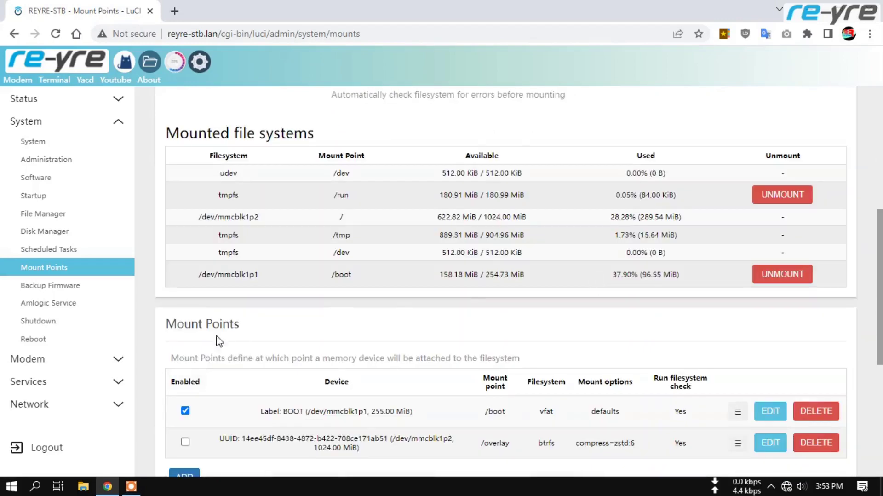
pyautogui.scroll(1, 630, 237)
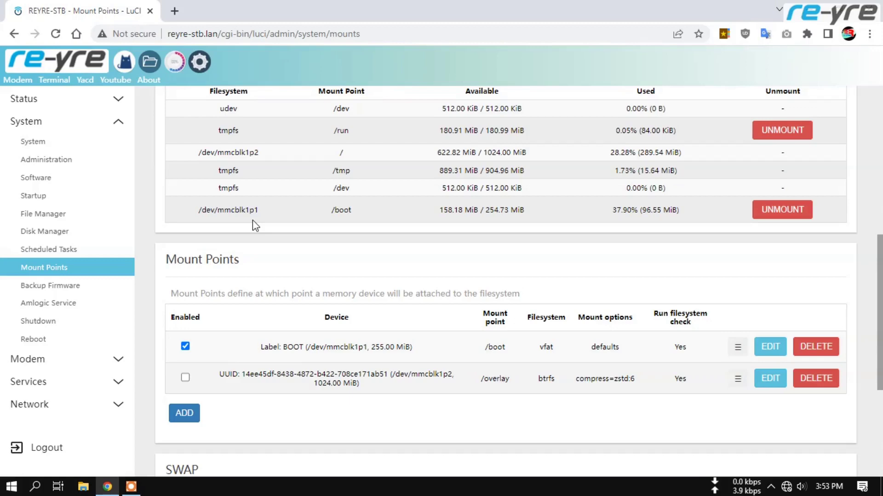
pyautogui.scroll(6, 254, 225)
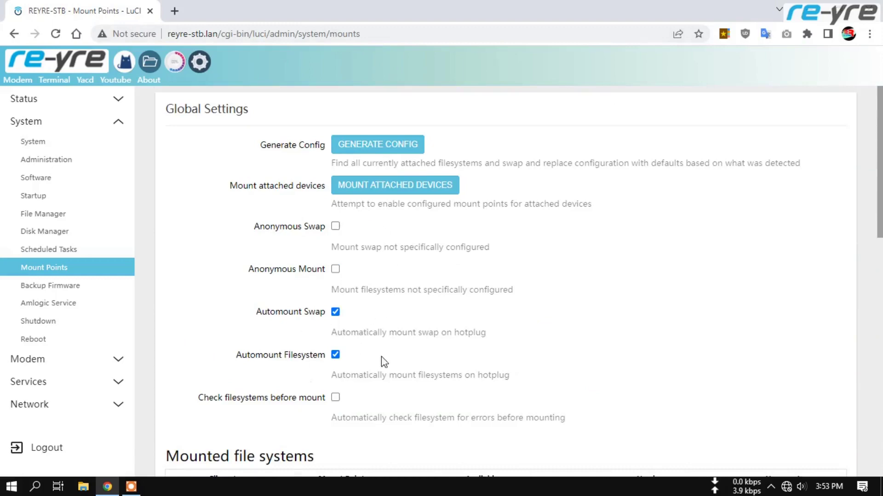
pyautogui.scroll(-6, 690, 313)
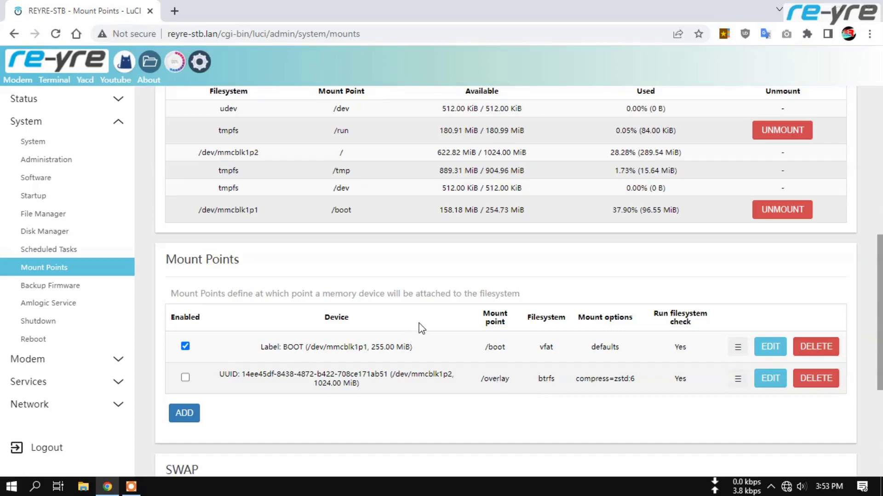
pyautogui.scroll(3, 419, 327)
pyautogui.scroll(3, 419, 326)
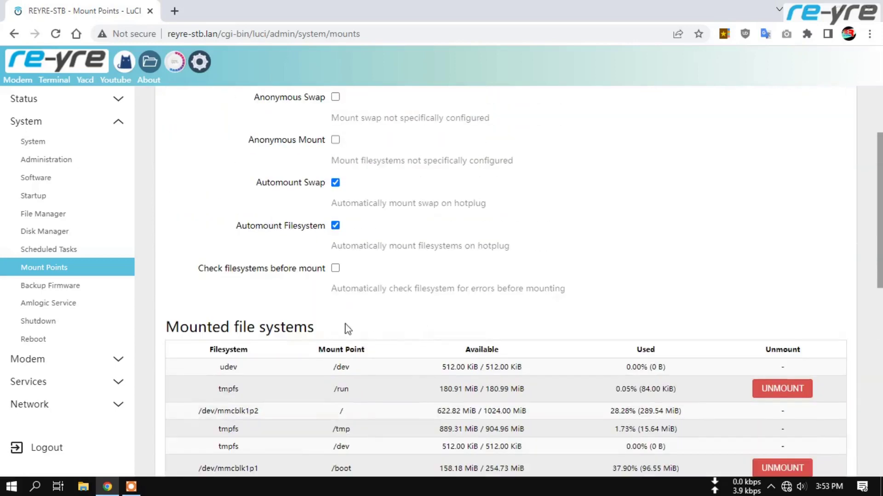
pyautogui.scroll(-7, 403, 338)
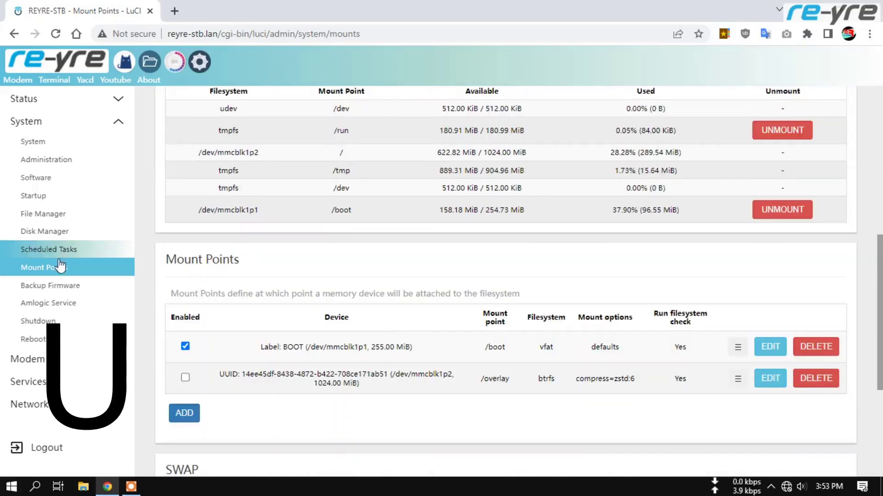
# Step: View the Amlogic Service page and return to the configured entries on the Mount Points page
pyautogui.click(59, 307)
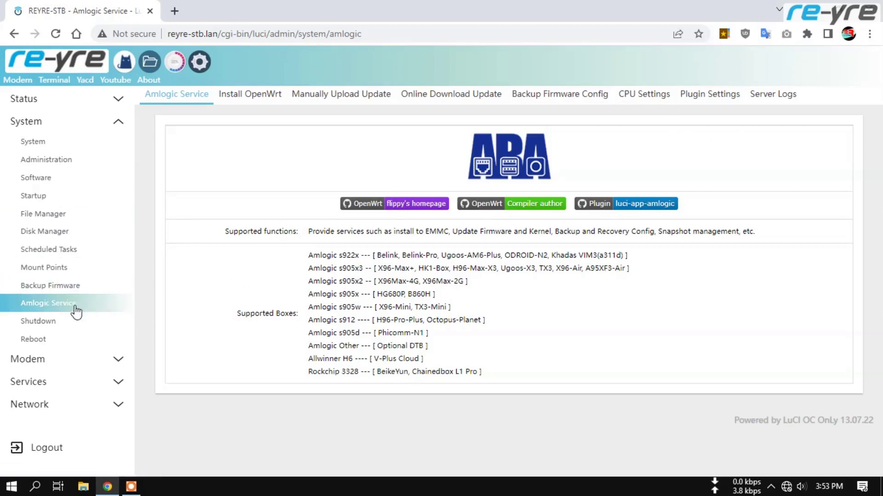
pyautogui.click(54, 267)
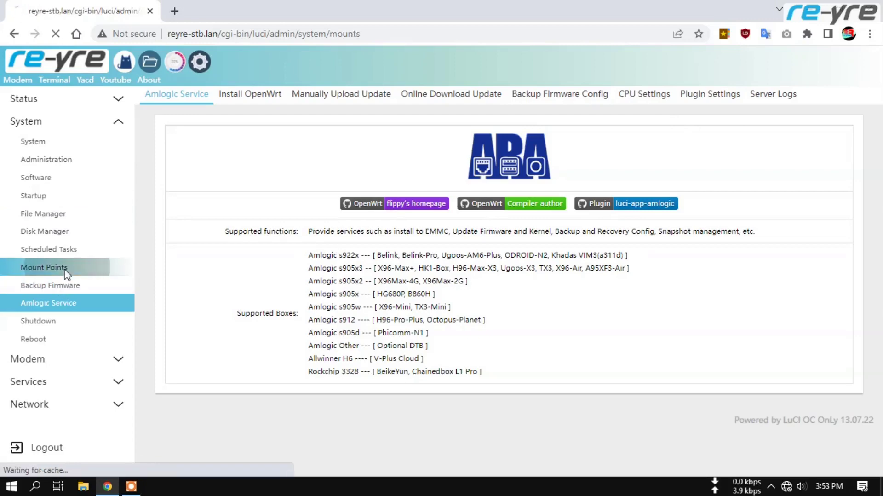
pyautogui.scroll(-7, 253, 311)
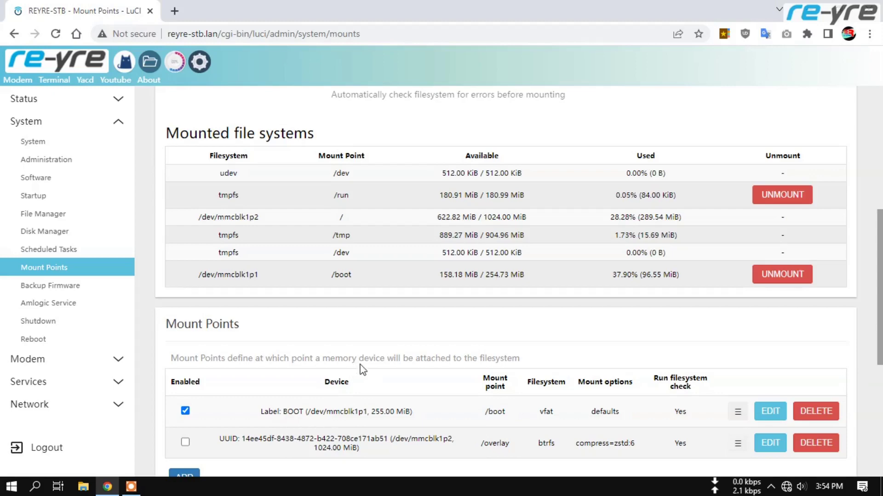
pyautogui.scroll(-3, 391, 359)
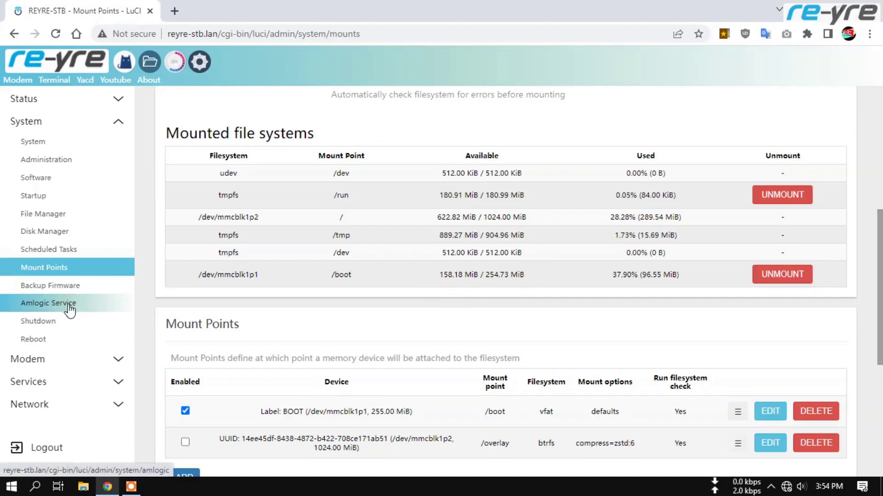
# Step: Open the mnt folder in the File Manager and show the pages available for the modem
pyautogui.click(59, 215)
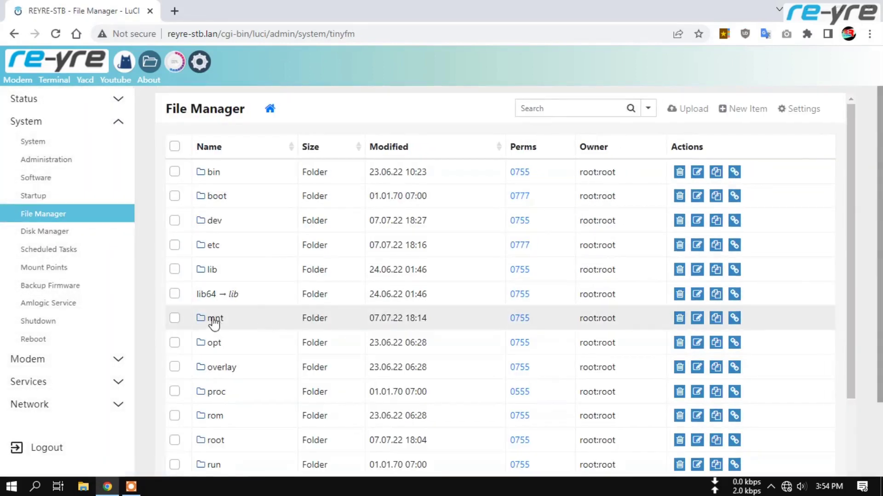
pyautogui.click(214, 319)
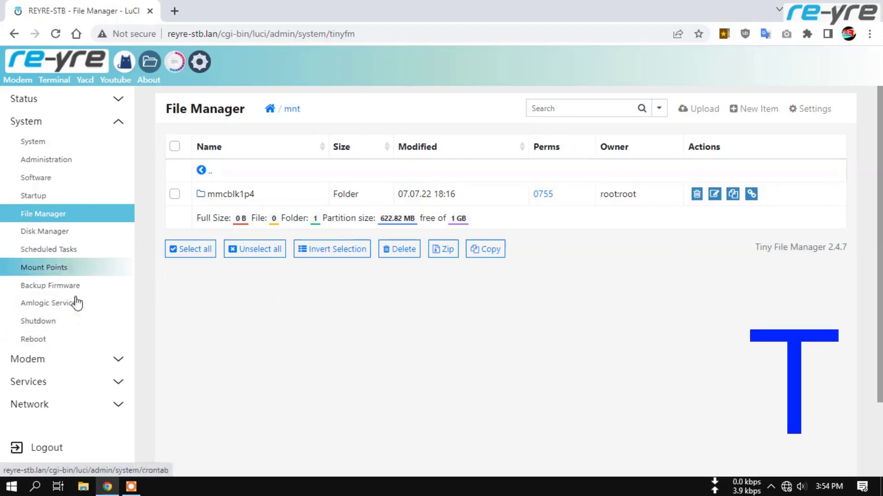
pyautogui.click(78, 359)
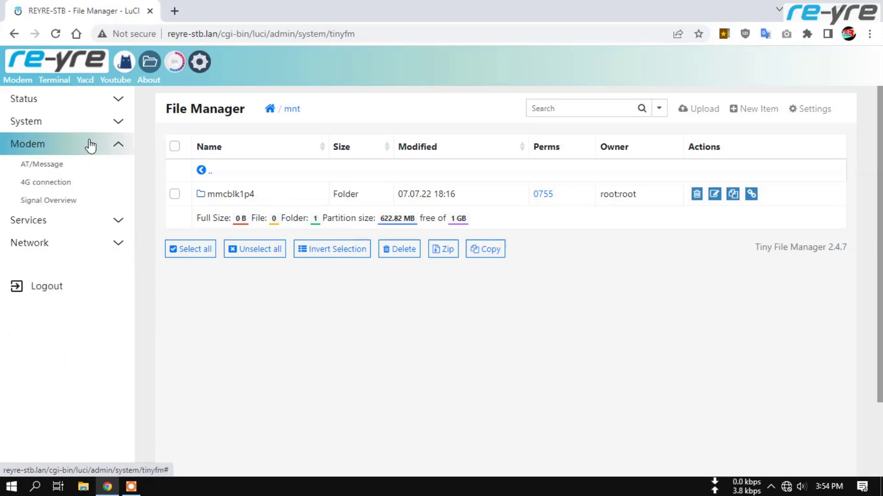
# Step: Review the OpenClash overview page and open its Global Settings
pyautogui.click(79, 220)
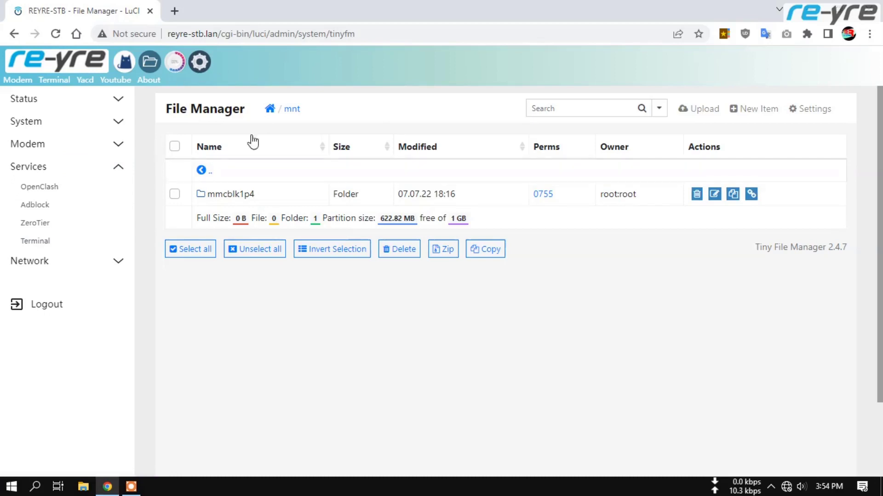
pyautogui.click(59, 192)
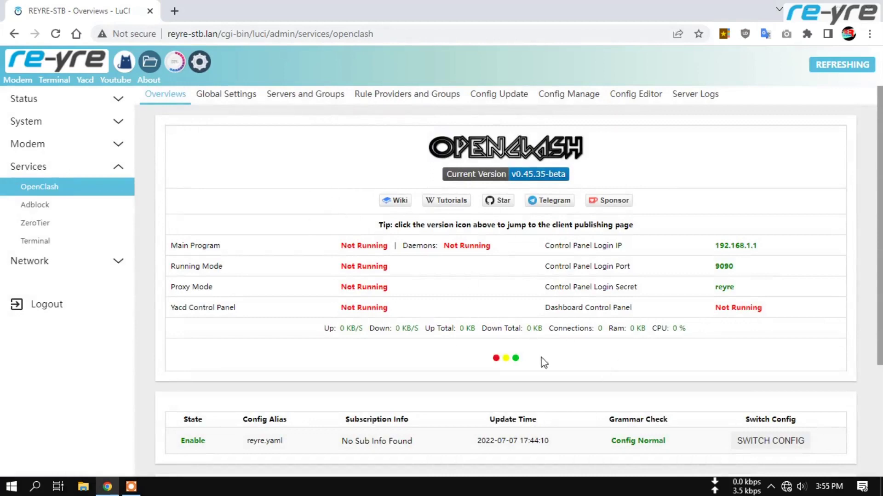
pyautogui.scroll(-3, 485, 328)
pyautogui.scroll(3, 485, 327)
pyautogui.click(243, 103)
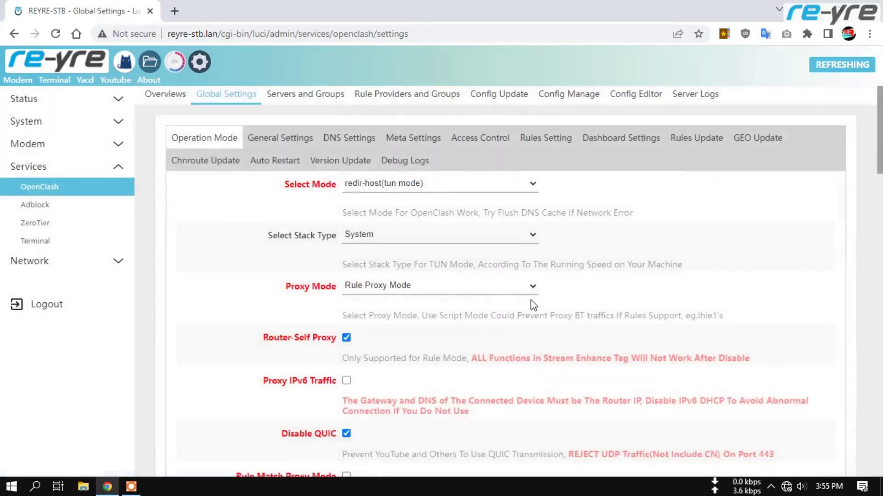
# Step: Open the 8.8.8.8 entry in OpenClash's custom DNS servers for editing and view its DNS Server Group choices
pyautogui.scroll(-4, 536, 315)
pyautogui.scroll(-5, 536, 314)
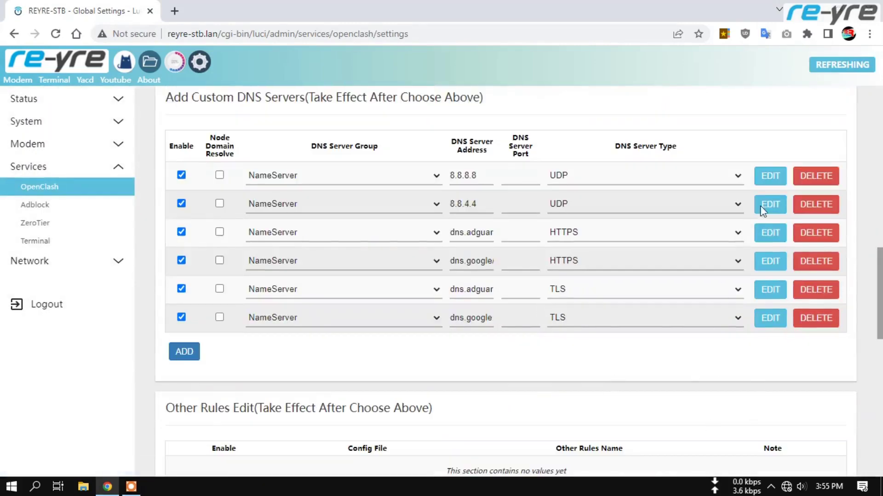
pyautogui.click(771, 177)
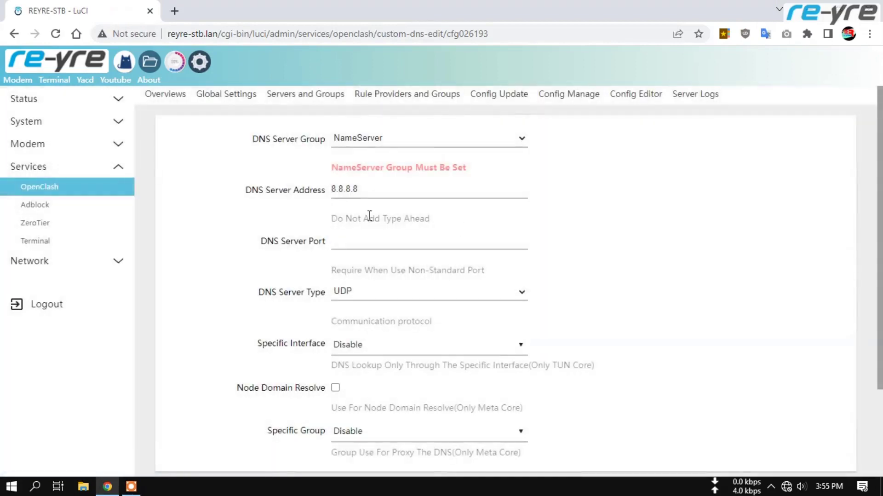
pyautogui.scroll(-3, 368, 299)
pyautogui.scroll(3, 483, 368)
pyautogui.click(521, 147)
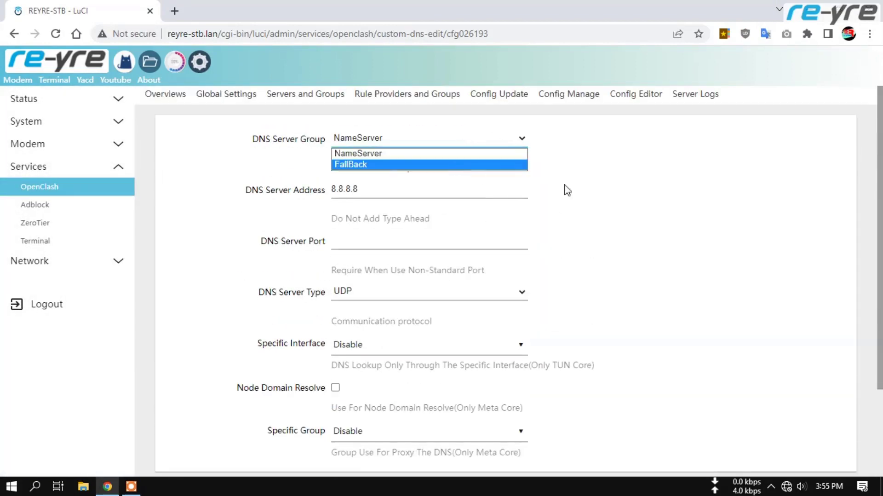
pyautogui.click(662, 215)
# Step: View the available DNS Server Type and Specific Interface choices for the 8.8.8.8 DNS server without changing them
pyautogui.scroll(-2, 341, 217)
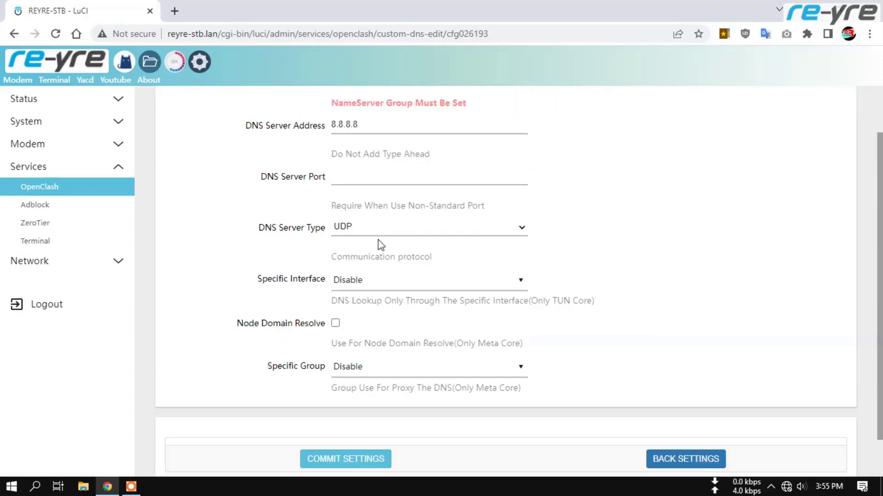
pyautogui.click(500, 230)
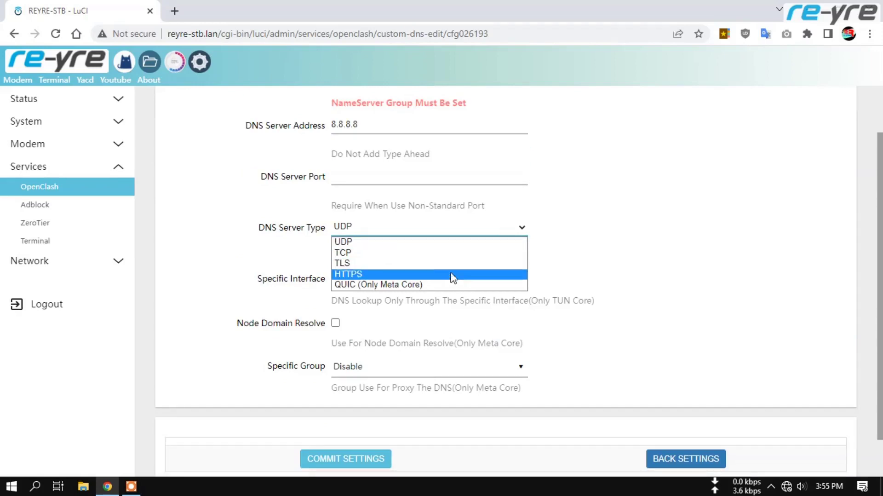
pyautogui.click(686, 274)
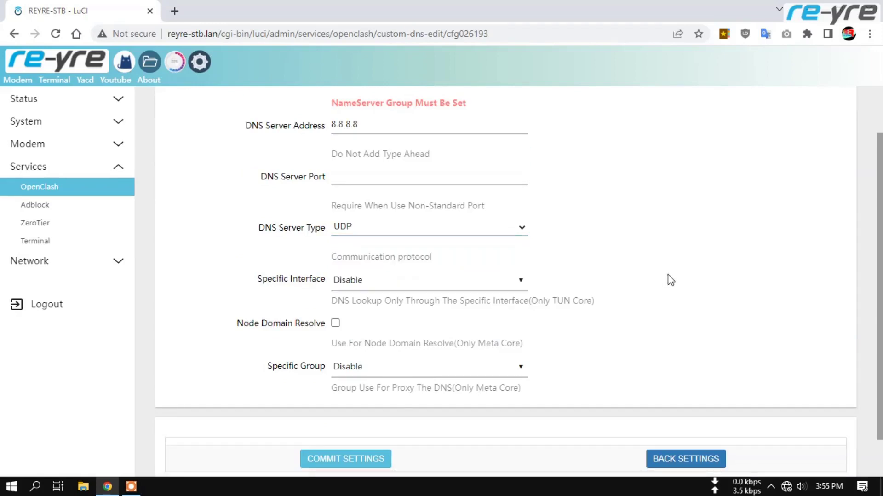
pyautogui.click(396, 286)
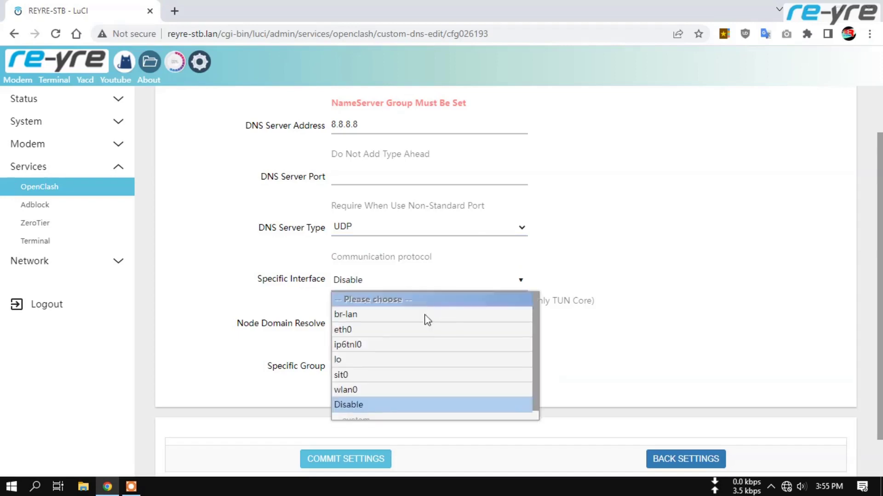
pyautogui.click(550, 195)
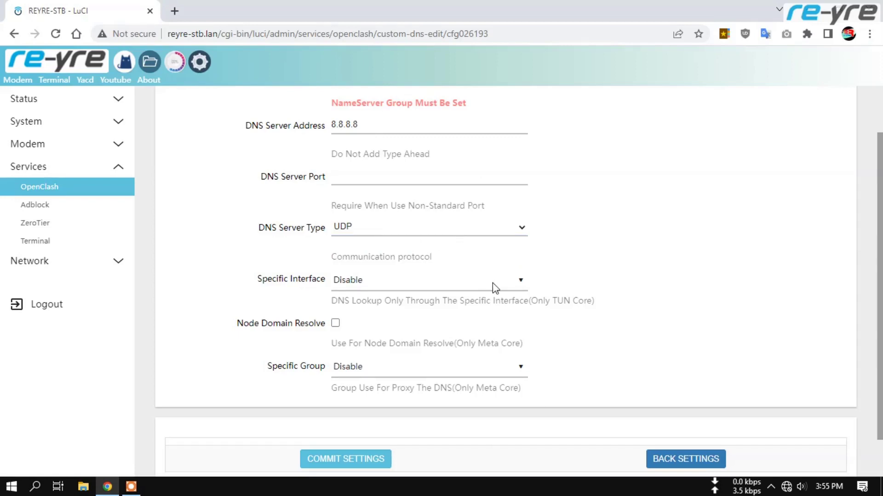
pyautogui.click(446, 284)
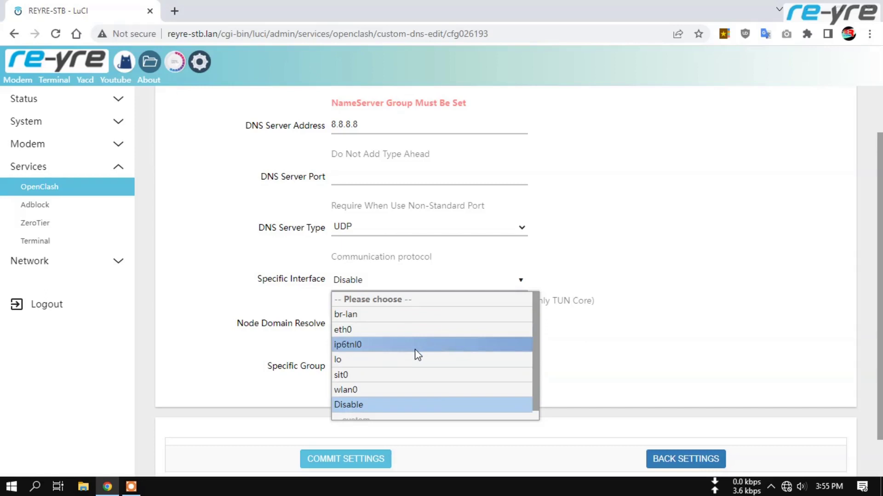
pyautogui.scroll(1, 417, 354)
pyautogui.scroll(-2, 551, 368)
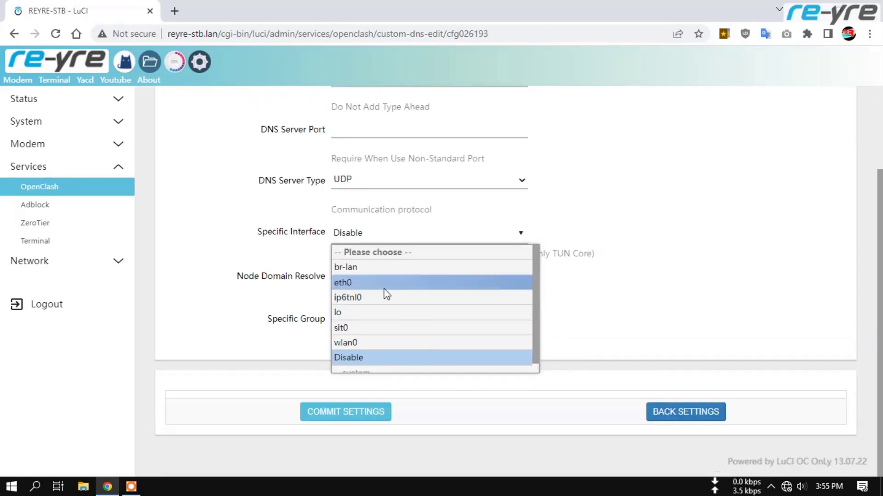
pyautogui.click(693, 207)
pyautogui.scroll(3, 512, 203)
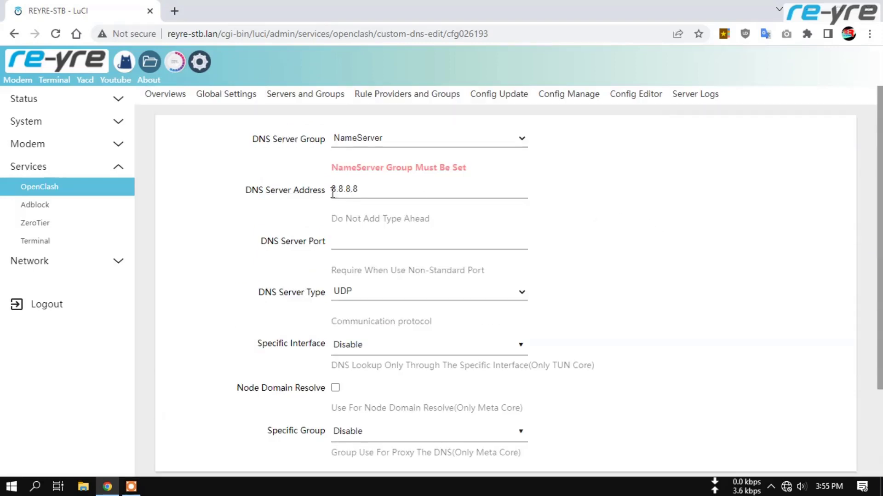
# Step: View the Specific Group choices for the DNS server and look over the rest of its settings
pyautogui.scroll(-3, 731, 310)
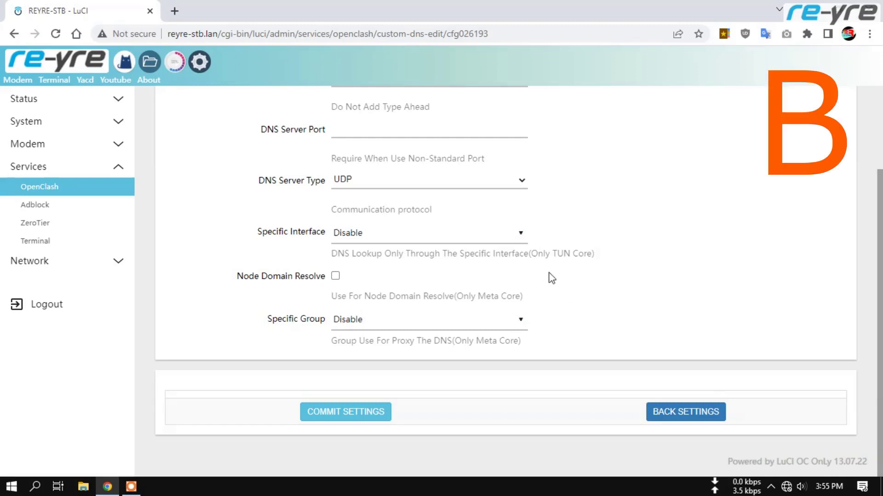
pyautogui.click(428, 323)
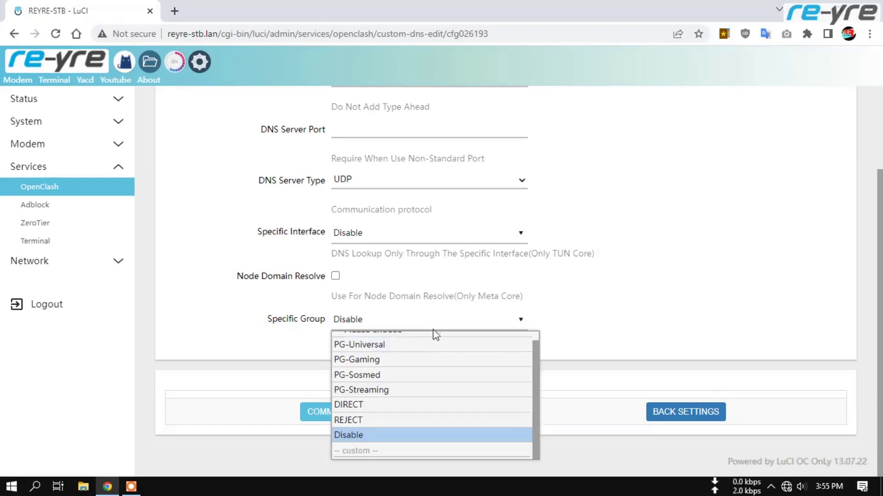
pyautogui.scroll(1, 465, 377)
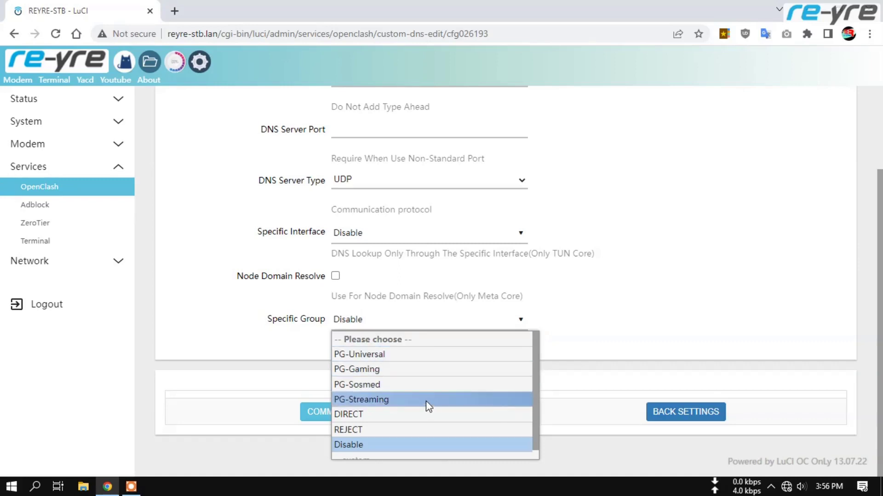
pyautogui.click(622, 348)
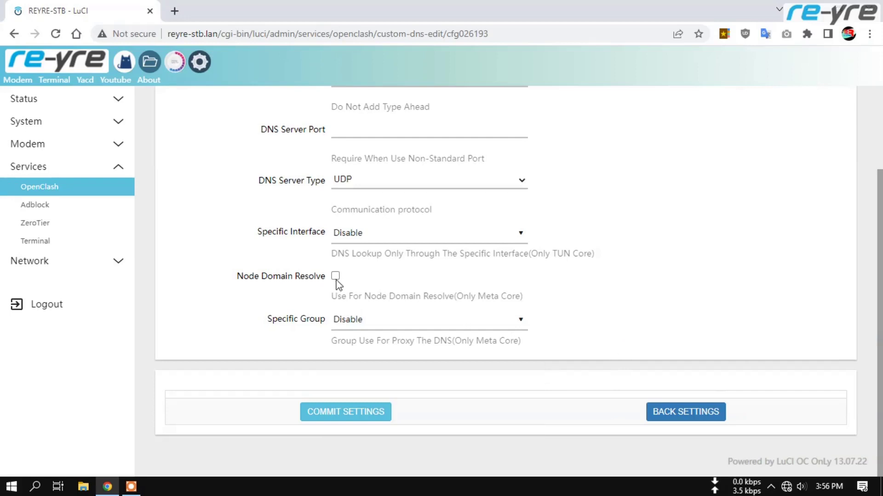
pyautogui.scroll(3, 257, 301)
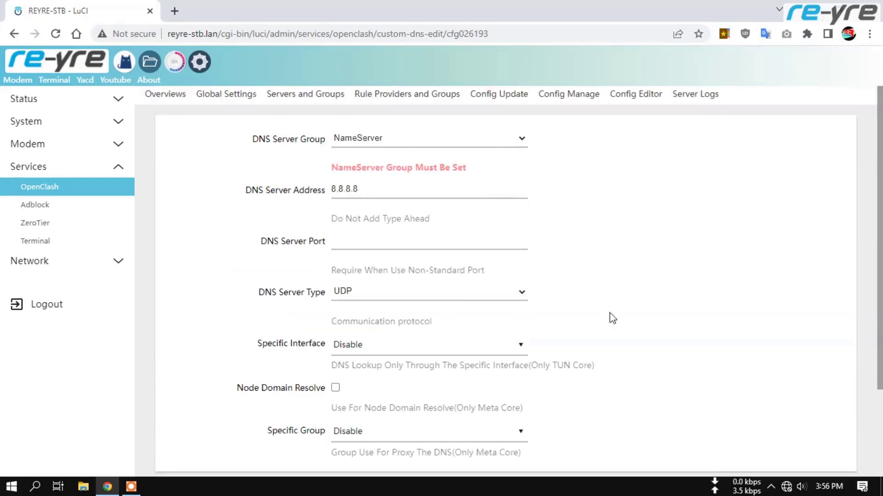
pyautogui.scroll(-3, 680, 307)
pyautogui.scroll(3, 679, 306)
# Step: View the Adblock, ZeroTier and Terminal pages of the router's services one after another
pyautogui.click(39, 206)
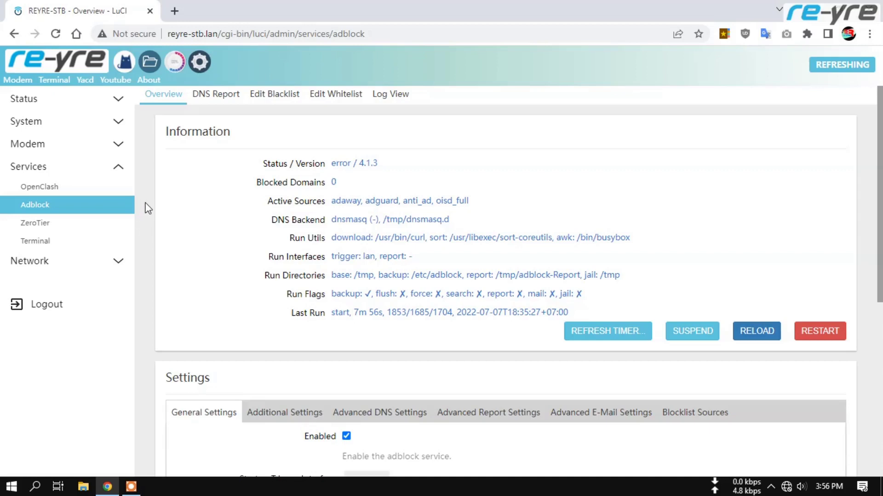
pyautogui.click(50, 224)
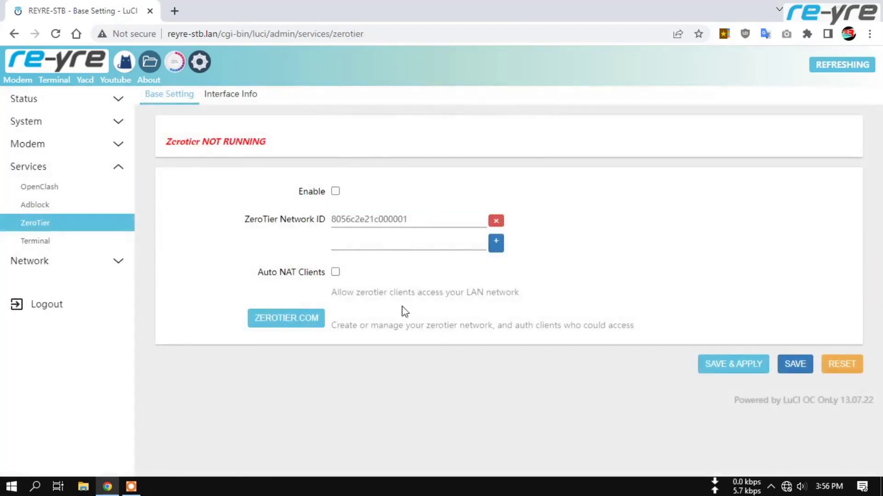
pyautogui.click(45, 247)
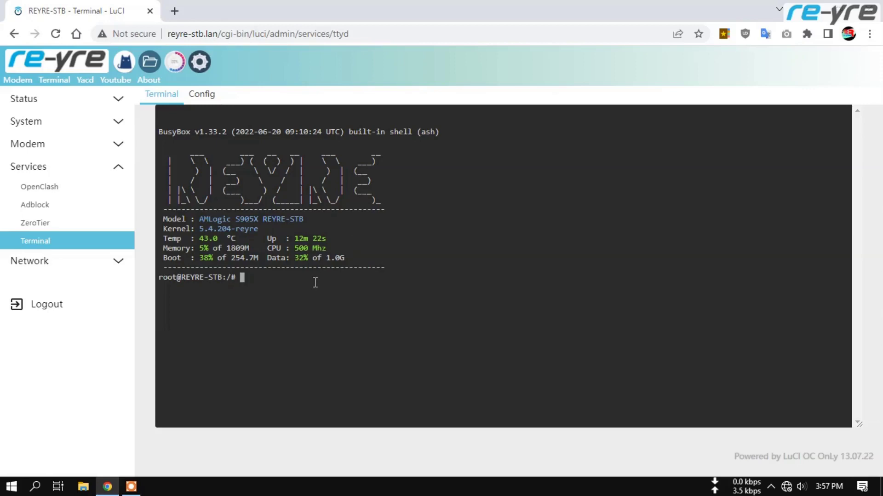
# Step: Open the network Interfaces page and review the General Settings of the LAN interface
pyautogui.click(68, 261)
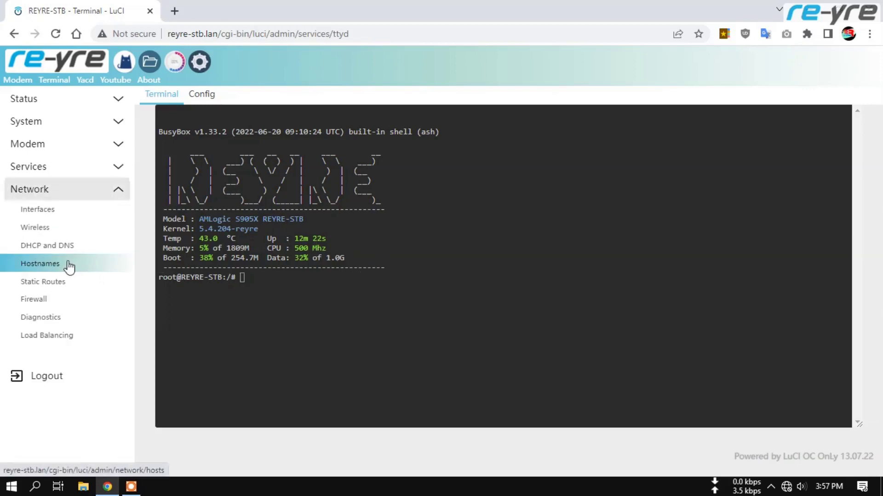
pyautogui.click(67, 213)
pyautogui.click(505, 107)
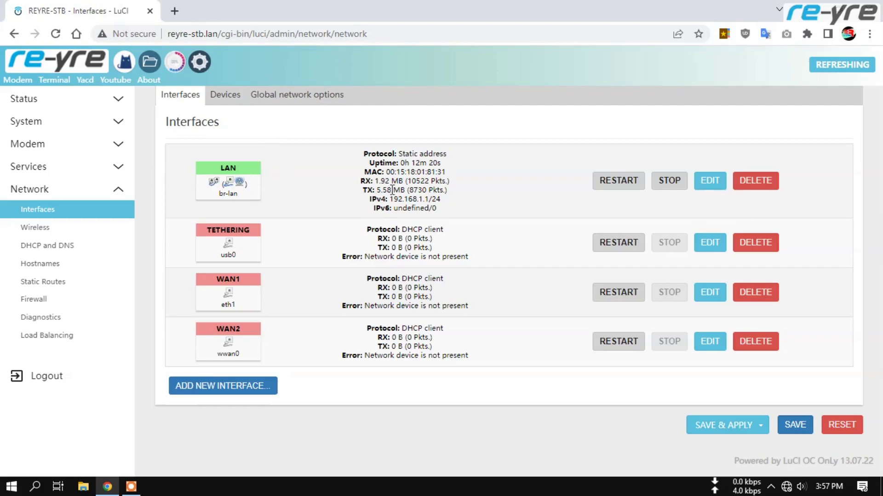
pyautogui.click(710, 179)
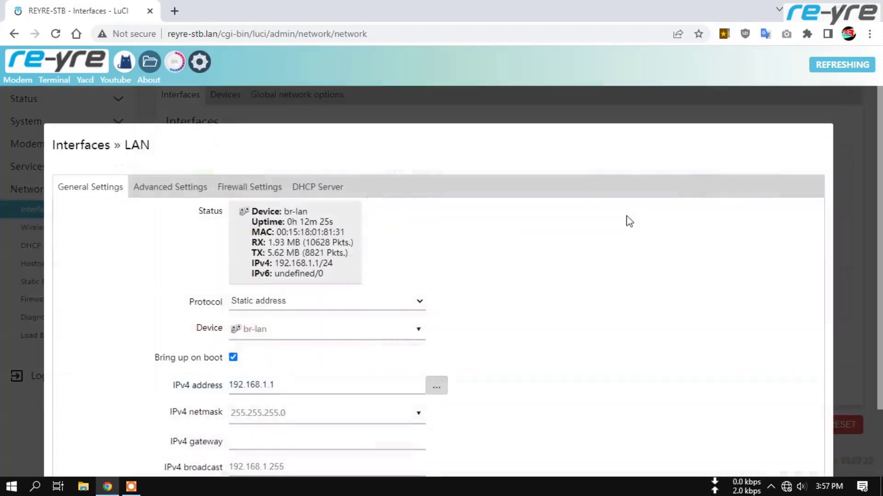
pyautogui.scroll(-2, 629, 221)
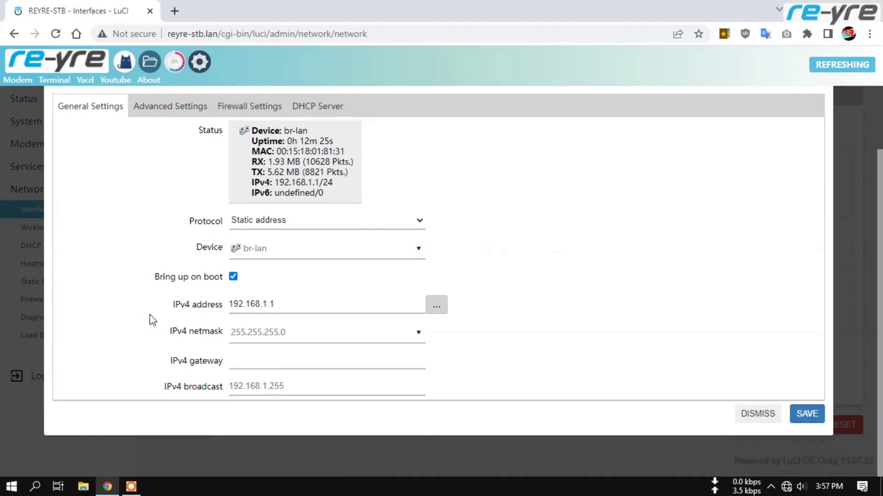
pyautogui.scroll(2, 131, 312)
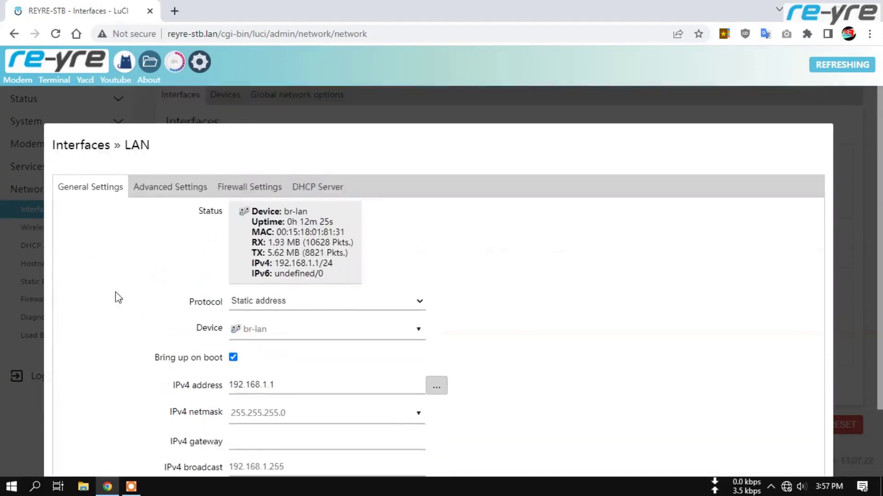
# Step: Review the LAN interface's Advanced Settings, go back to its General Settings and dismiss the dialog without saving
pyautogui.click(173, 186)
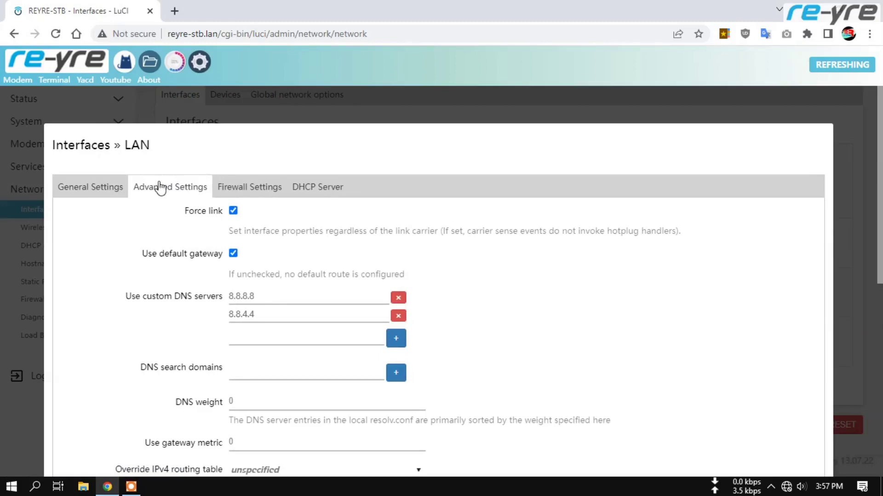
pyautogui.scroll(-6, 648, 282)
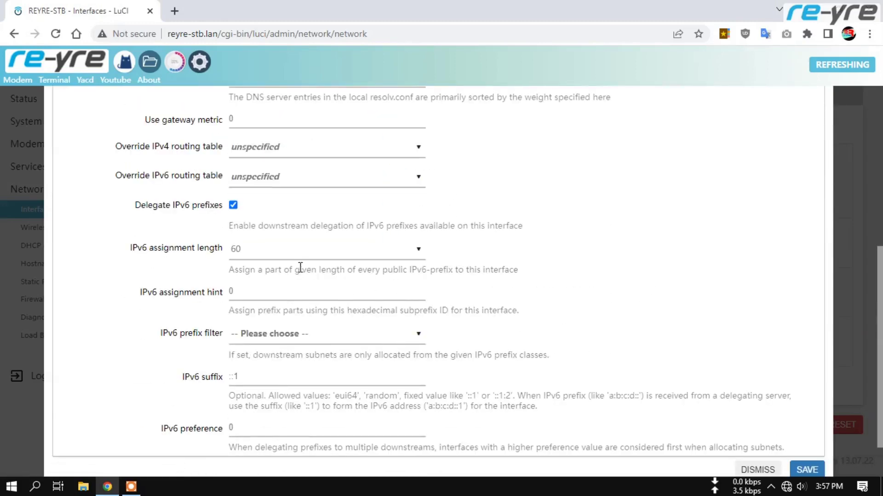
pyautogui.scroll(-1, 321, 269)
pyautogui.scroll(8, 338, 276)
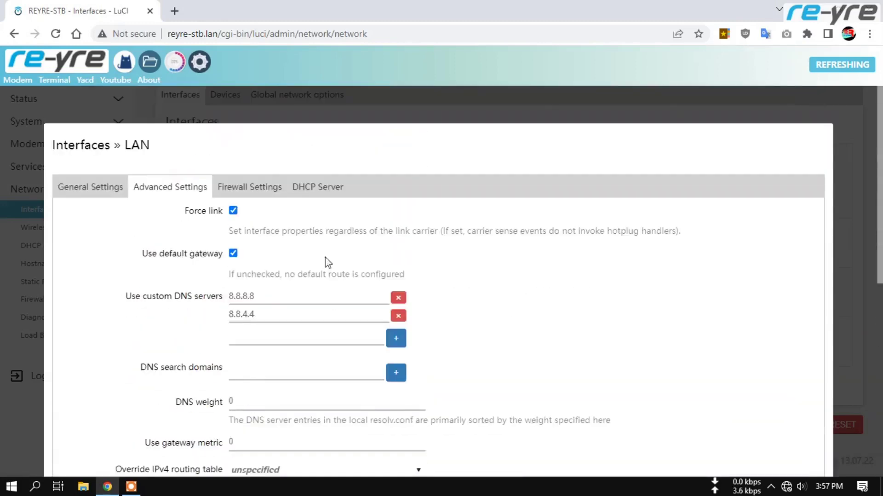
pyautogui.click(74, 182)
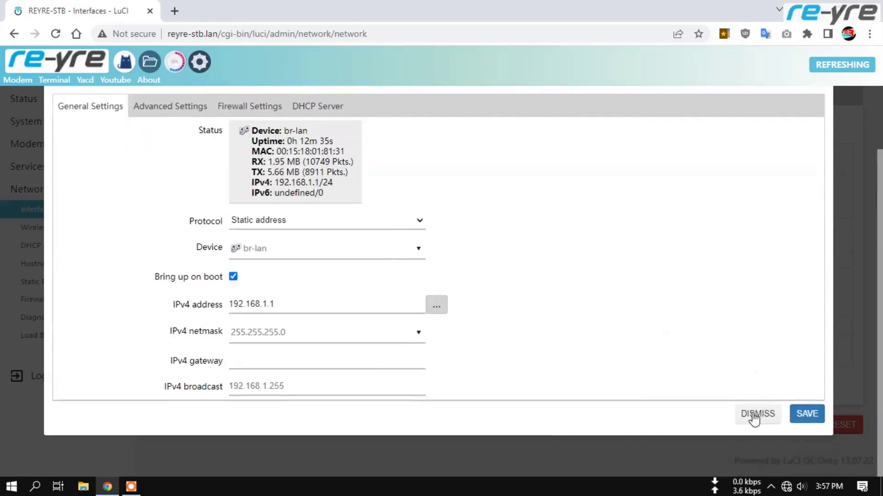
pyautogui.click(753, 416)
# Step: Show the network Devices list and open the configuration of the br-lan bridge device
pyautogui.click(238, 102)
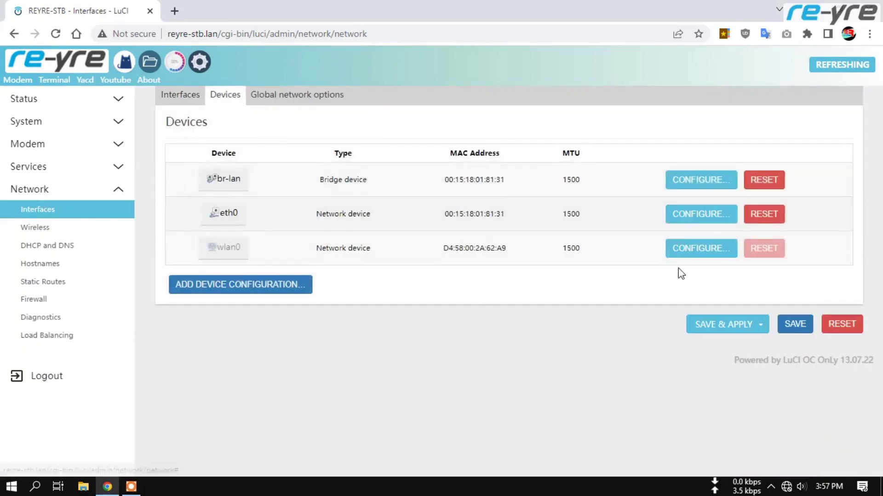
pyautogui.click(703, 186)
pyautogui.scroll(-1, 666, 210)
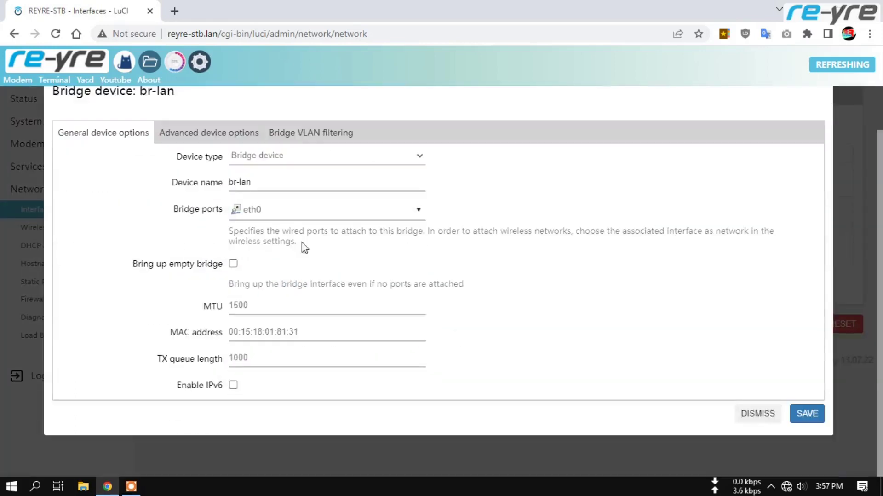
# Step: Enable IPv6 on br-lan to view its extra options, disable it again and dismiss the device configuration
pyautogui.click(233, 384)
pyautogui.scroll(-1, 581, 363)
pyautogui.scroll(1, 582, 363)
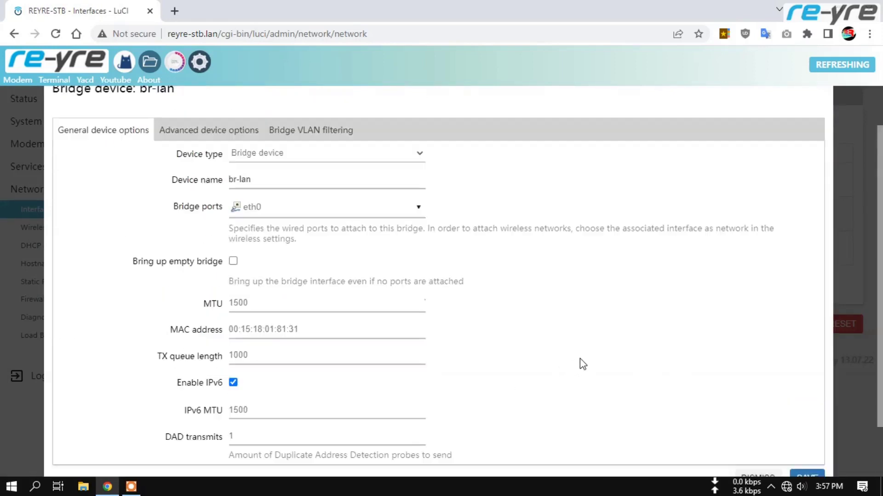
pyautogui.click(233, 382)
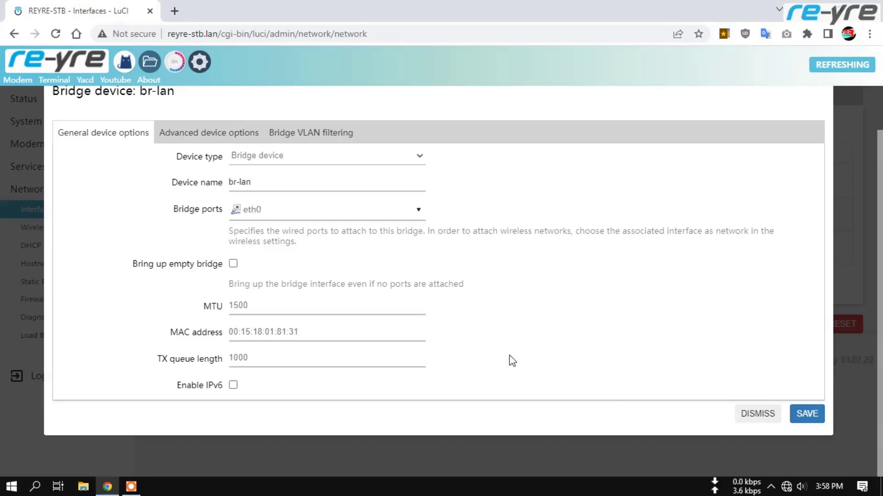
pyautogui.click(756, 413)
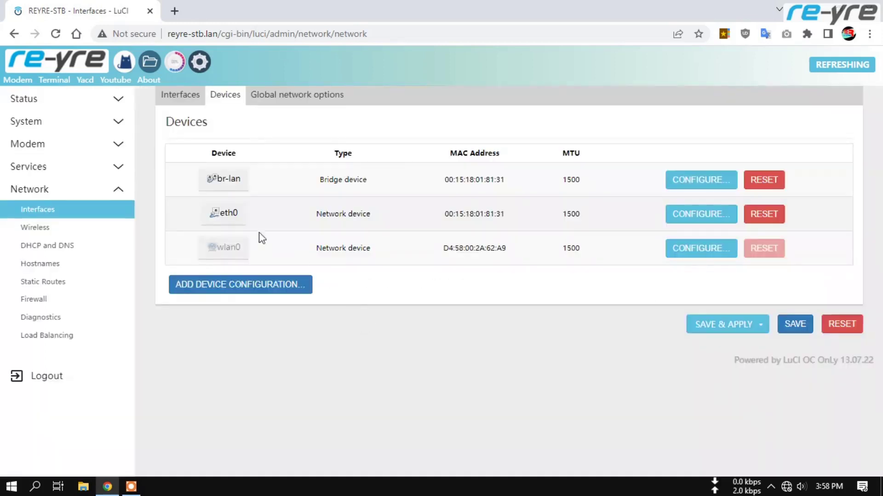